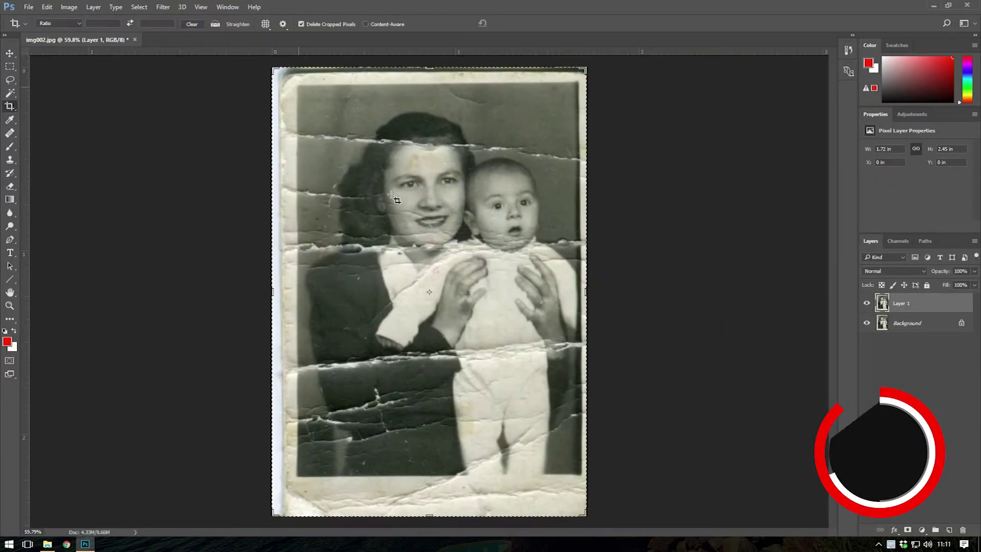
# Crop the photo to remove its white border
pyautogui.moveTo(297, 87); pyautogui.dragTo(583, 479)
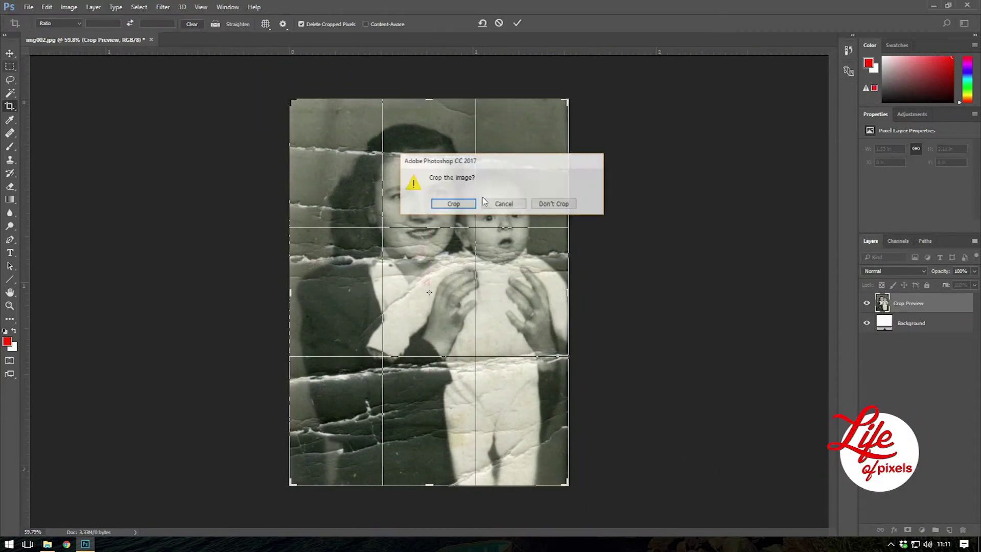
pyautogui.press('Return')
pyautogui.press('m')
# Clear the selection and make the Healing Brush smaller for crease repair
pyautogui.hotkey('ctrl', 'd')
pyautogui.click(11, 133)
pyautogui.scroll(3, 594, 199)
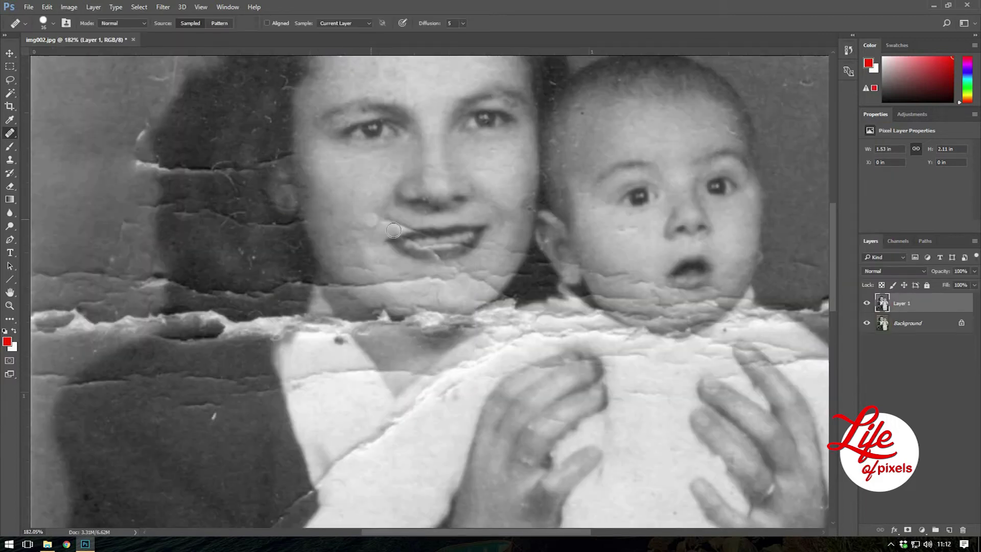
pyautogui.press('[')
pyautogui.scroll(2, 409, 215)
pyautogui.scroll(2, 459, 184)
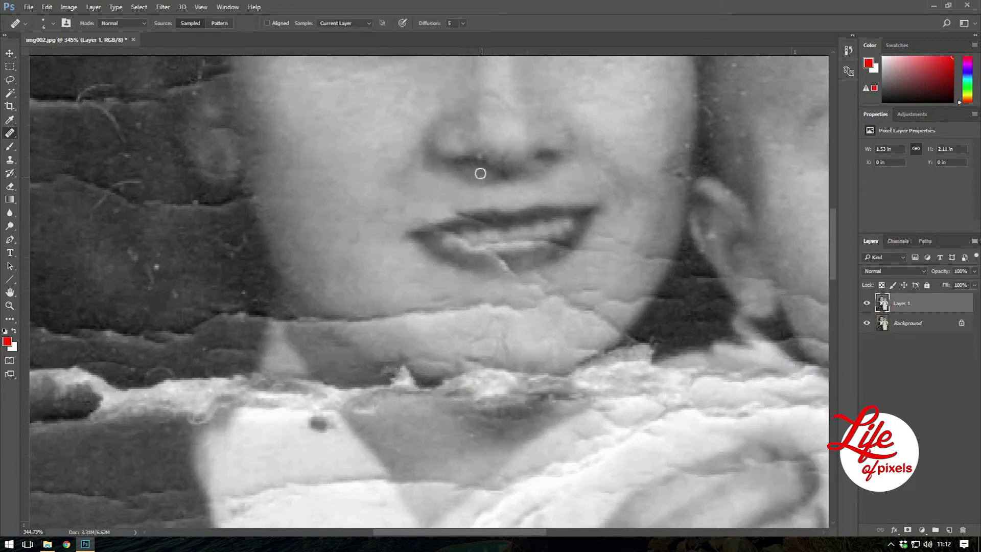
# Resize the Healing Brush and move the view to the mother's torn chin and collar
pyautogui.rightClick(516, 286)
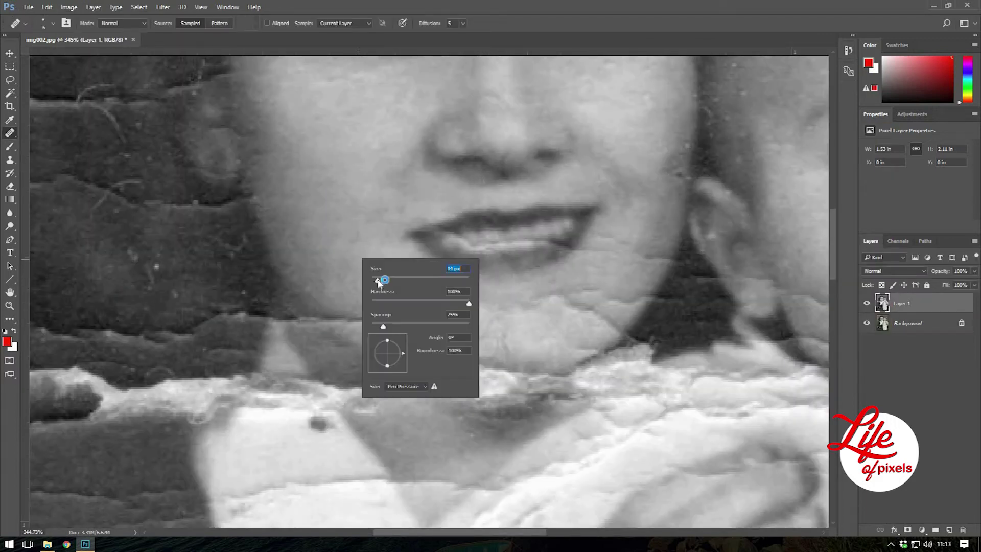
pyautogui.press('Return')
pyautogui.scroll(-2, 230, 221)
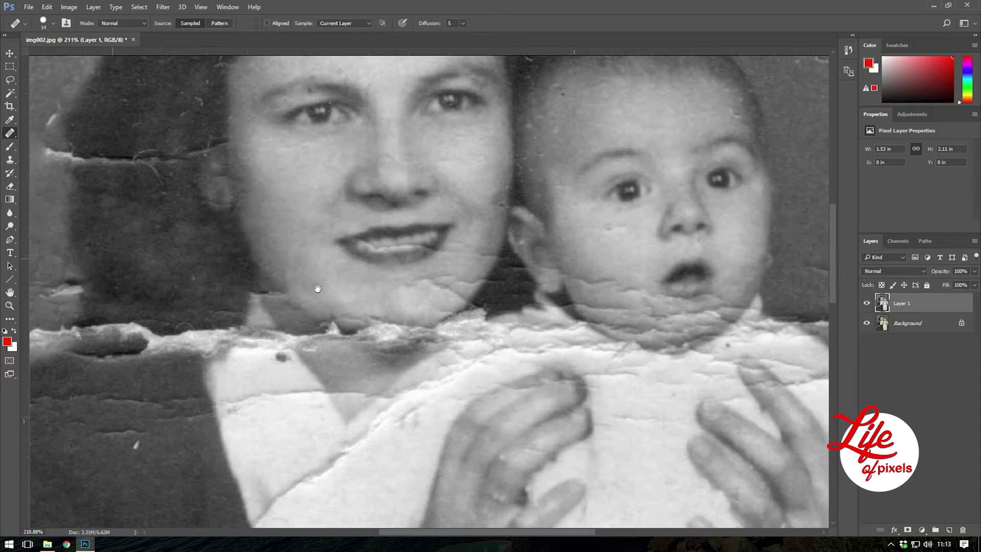
pyautogui.moveTo(317, 288); pyautogui.dragTo(471, 340)
pyautogui.moveTo(359, 250)
pyautogui.mouseDown()
pyautogui.moveTo(300, 266)
pyautogui.moveTo(118, 179)
pyautogui.mouseUp()
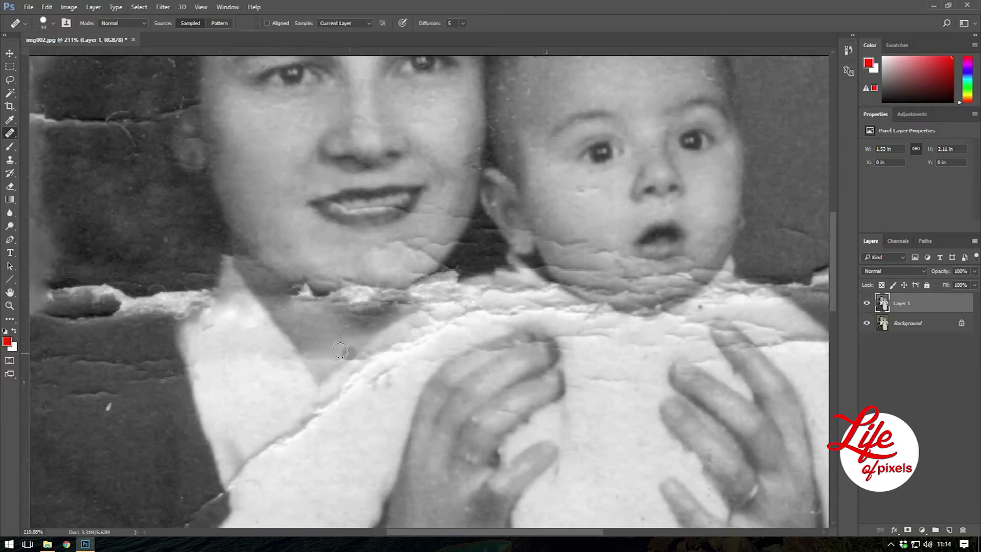
pyautogui.scroll(1, 340, 351)
pyautogui.scroll(-1, 127, 26)
# Heal the tear under the mother's chin and review the History panel
pyautogui.moveTo(286, 302)
pyautogui.mouseDown()
pyautogui.moveTo(434, 293)
pyautogui.moveTo(365, 337)
pyautogui.mouseUp()
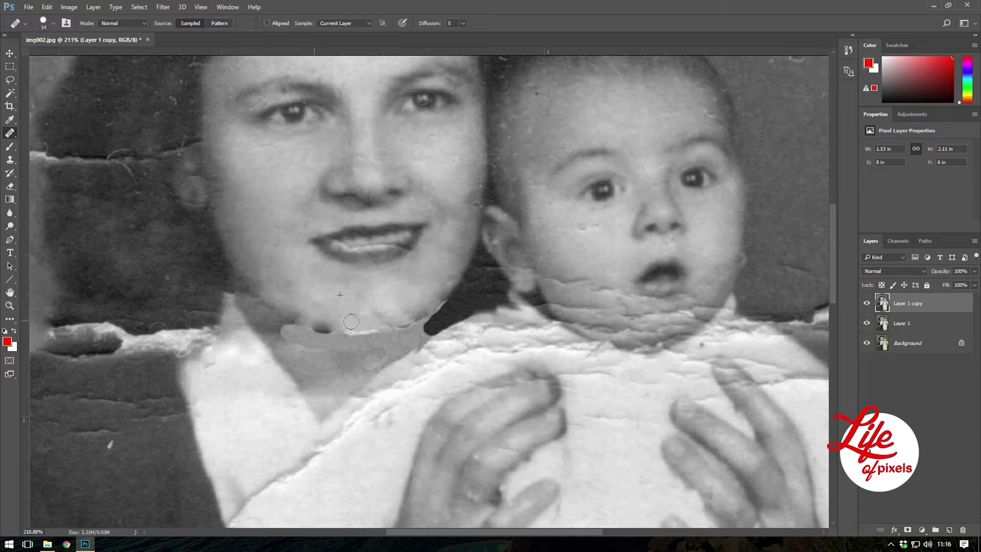
pyautogui.scroll(3, 337, 322)
pyautogui.scroll(2, 337, 322)
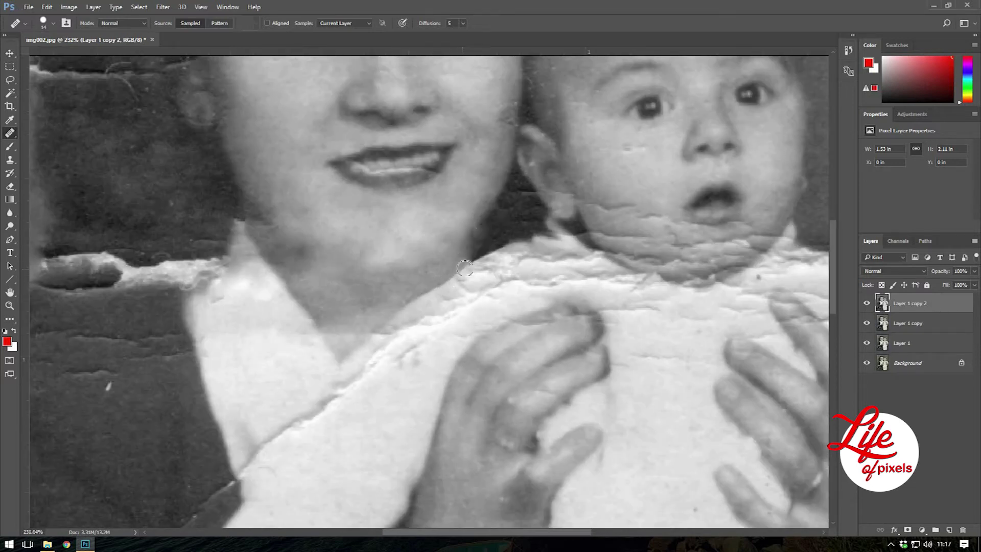
pyautogui.click(848, 50)
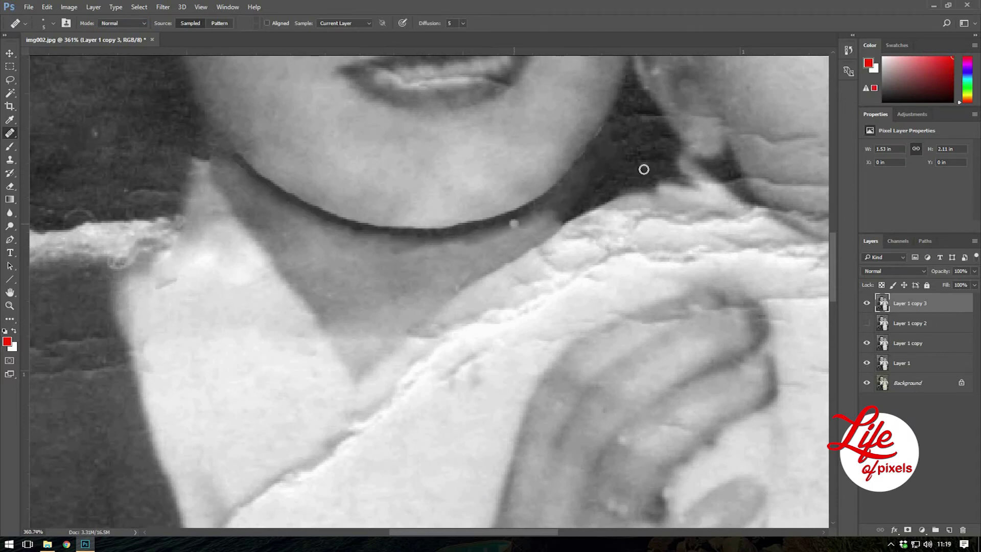
# Enlarge the Healing Brush and heal the dark chin line and the diagonal sleeve-edge crease
pyautogui.press(']')
pyautogui.press(']')
pyautogui.press(']')
pyautogui.moveTo(309, 219); pyautogui.dragTo(506, 224)
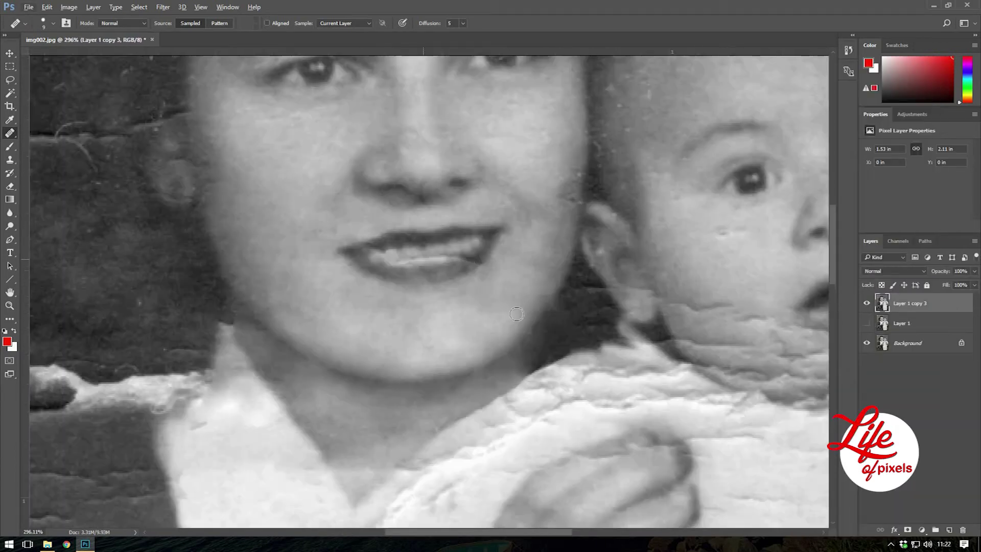
pyautogui.scroll(1, 434, 270)
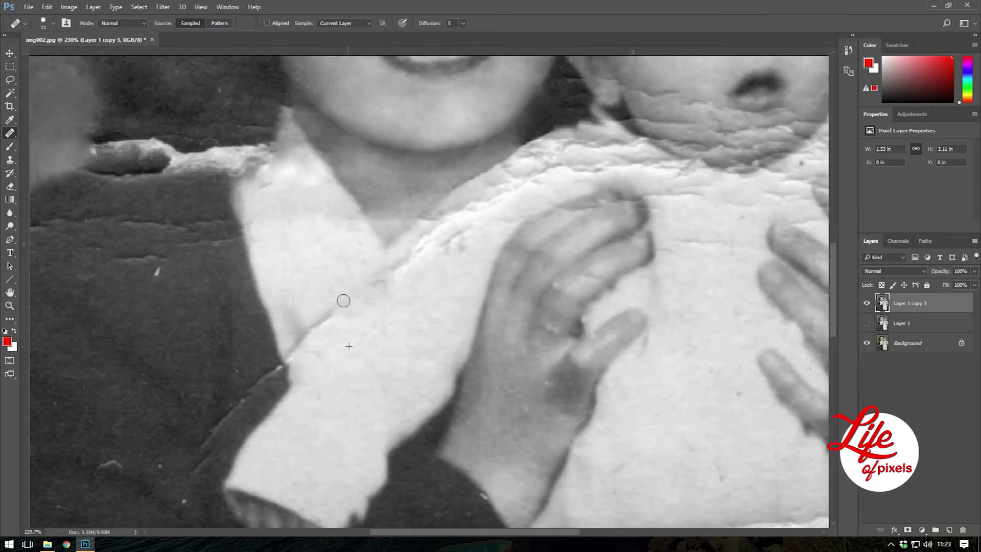
pyautogui.moveTo(343, 301); pyautogui.dragTo(298, 370)
pyautogui.scroll(-3, 283, 335)
pyautogui.scroll(-4, 247, 228)
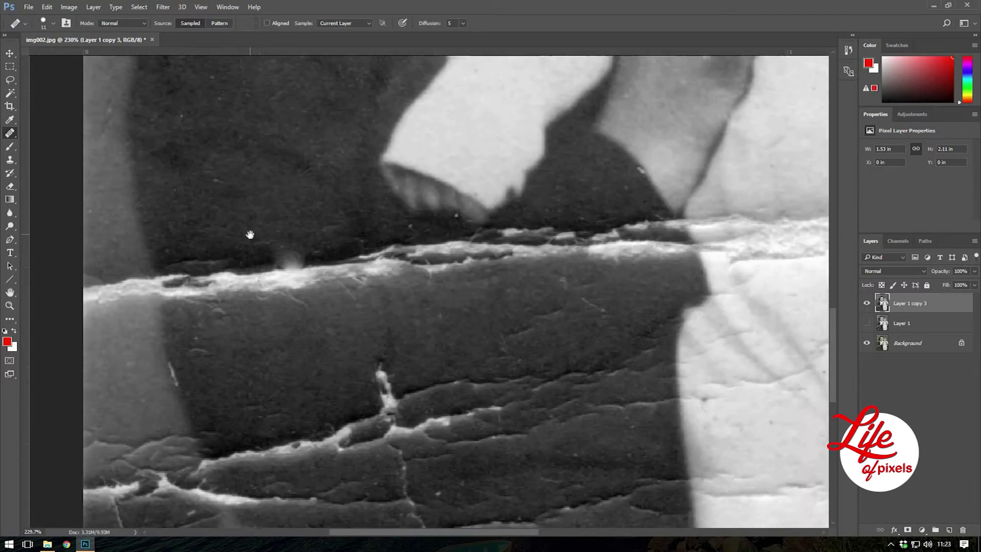
pyautogui.scroll(5, 320, 342)
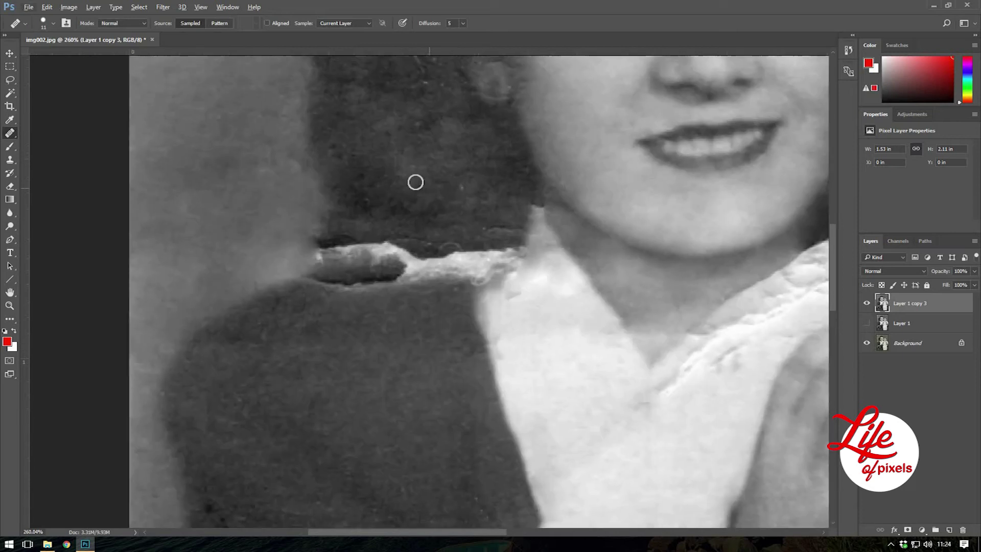
# Heal the torn crack across the mother's hair and collar
pyautogui.moveTo(322, 265)
pyautogui.mouseDown()
pyautogui.moveTo(493, 230)
pyautogui.moveTo(388, 286)
pyautogui.moveTo(337, 266)
pyautogui.mouseUp()
pyautogui.scroll(-5, 418, 337)
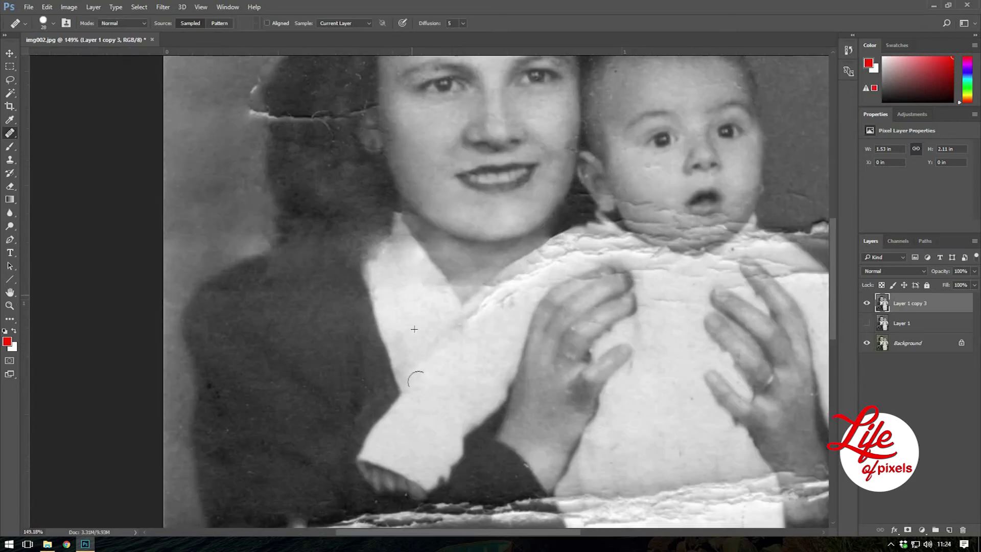
pyautogui.scroll(4, 355, 251)
pyautogui.moveTo(266, 286); pyautogui.dragTo(357, 286)
pyautogui.scroll(3, 421, 248)
pyautogui.hscroll(3, 421, 248)
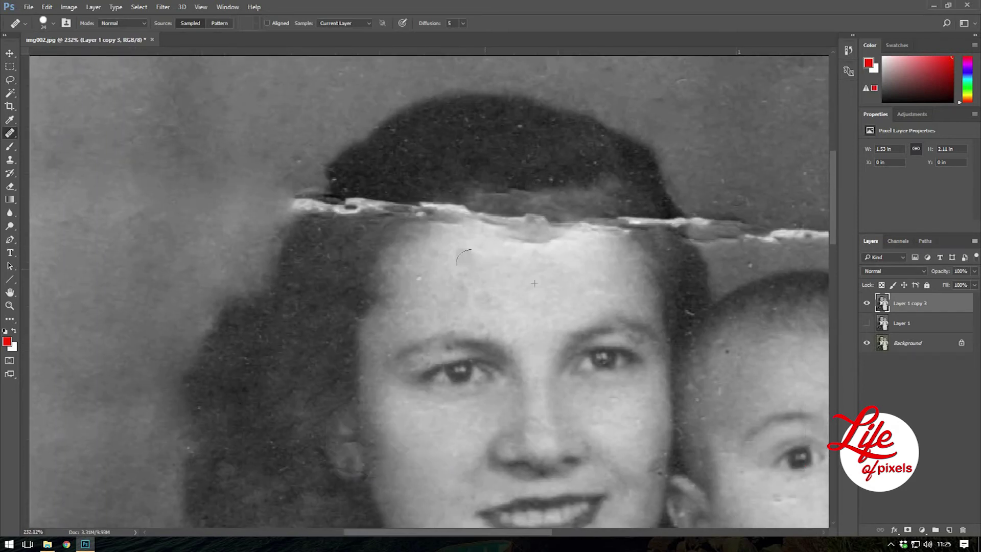
# Heal the crack across the mother's forehead and the remaining hair
pyautogui.moveTo(464, 208)
pyautogui.mouseDown()
pyautogui.moveTo(511, 219)
pyautogui.moveTo(462, 266)
pyautogui.mouseUp()
pyautogui.scroll(-1, 485, 220)
pyautogui.moveTo(531, 286); pyautogui.dragTo(556, 269)
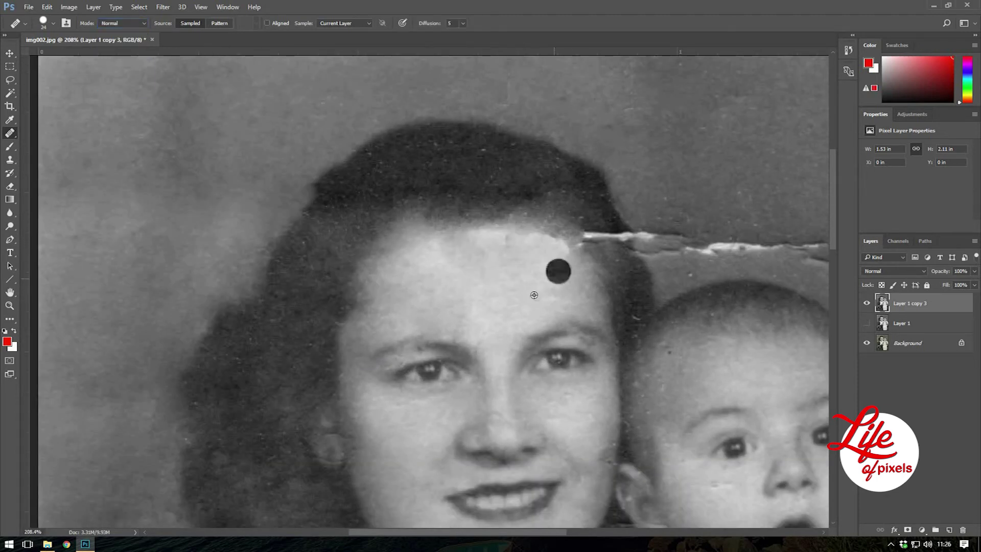
pyautogui.moveTo(490, 212); pyautogui.dragTo(659, 232)
pyautogui.moveTo(676, 183); pyautogui.dragTo(493, 134)
pyautogui.scroll(-3, 493, 134)
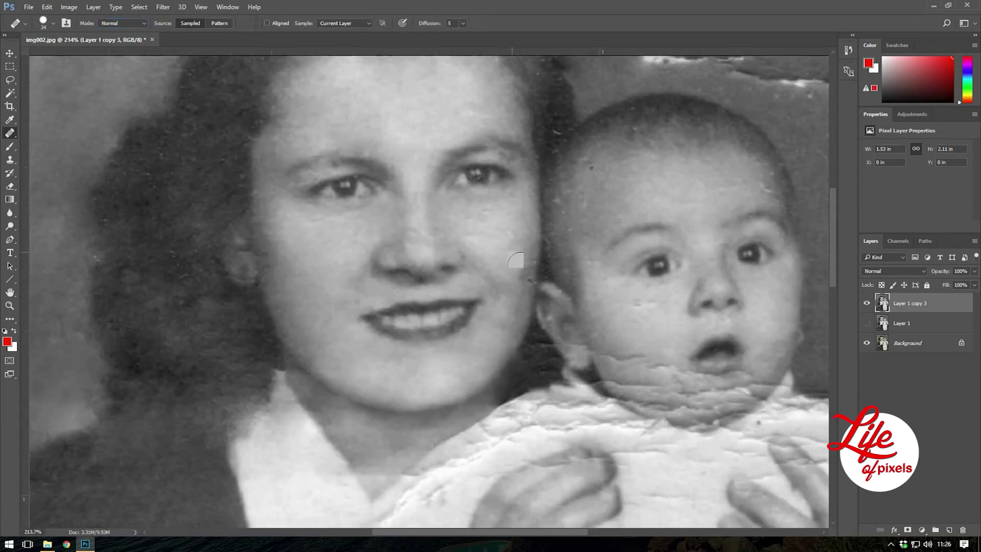
pyautogui.scroll(2, 236, 234)
pyautogui.scroll(1, 356, 262)
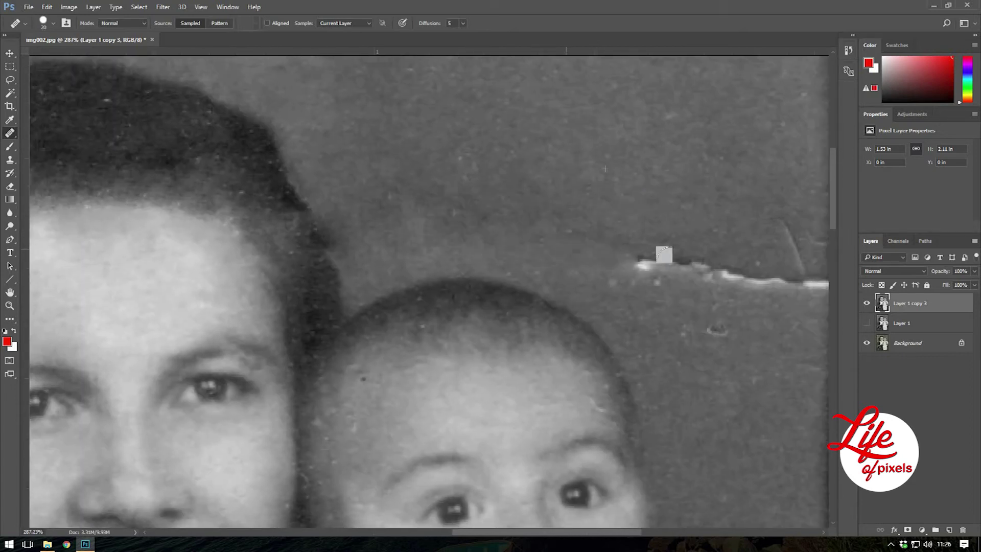
pyautogui.scroll(-4, 657, 258)
pyautogui.scroll(1, 530, 254)
pyautogui.scroll(3, 484, 119)
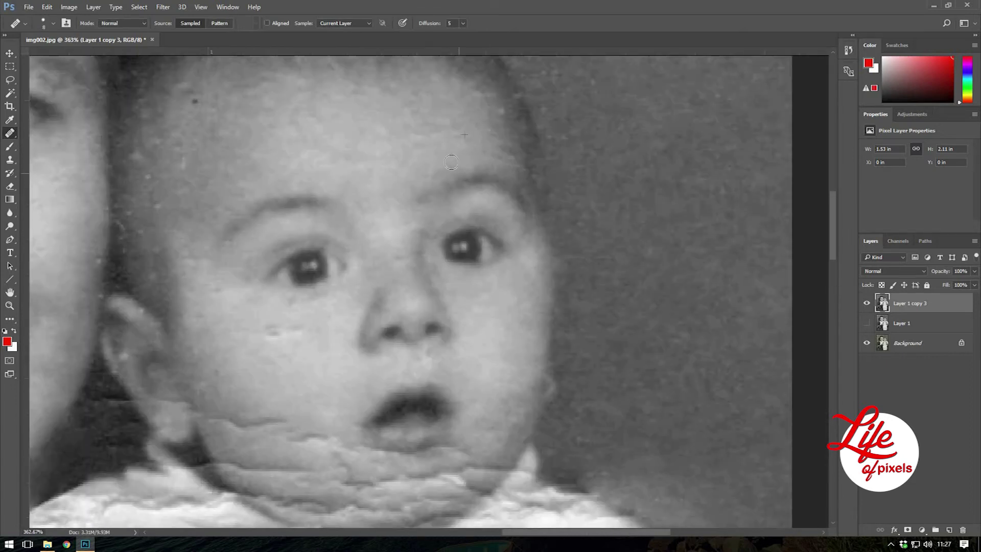
# Lighten the dark shadow along the baby's chin, duplicate the layer, and heal a nearby spot
pyautogui.scroll(1, 384, 214)
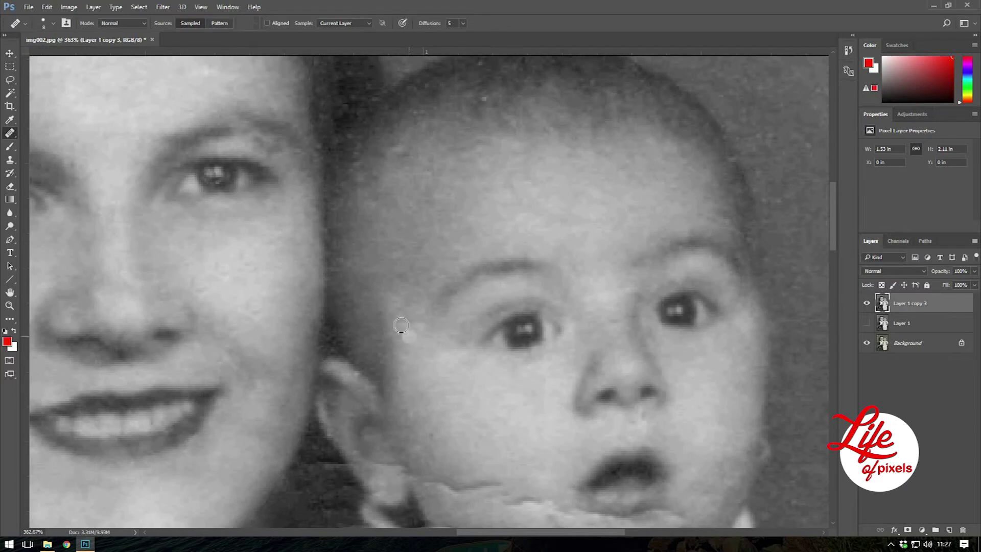
pyautogui.scroll(-3, 351, 313)
pyautogui.hscroll(2, 350, 313)
pyautogui.hscroll(1, 517, 185)
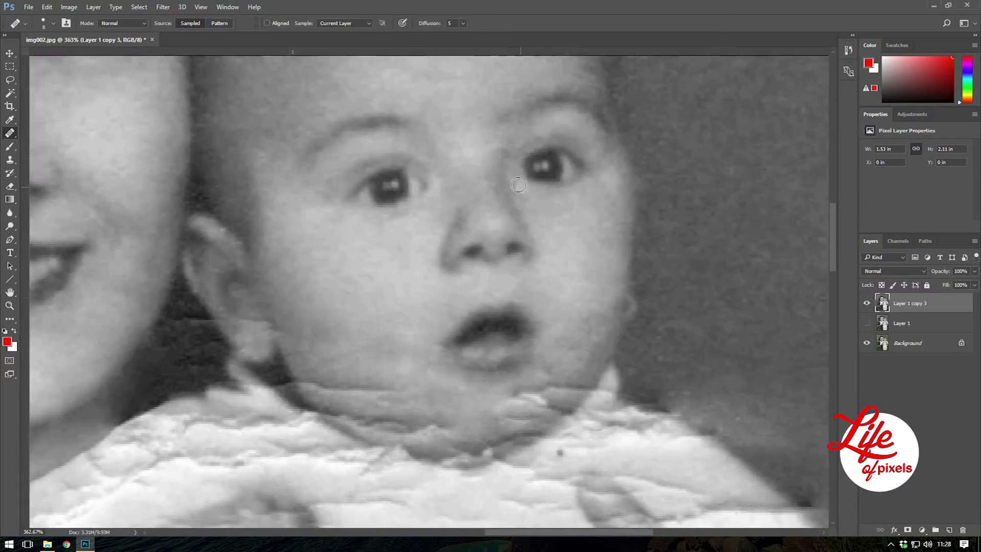
pyautogui.scroll(-3, 518, 184)
pyautogui.hscroll(1, 488, 264)
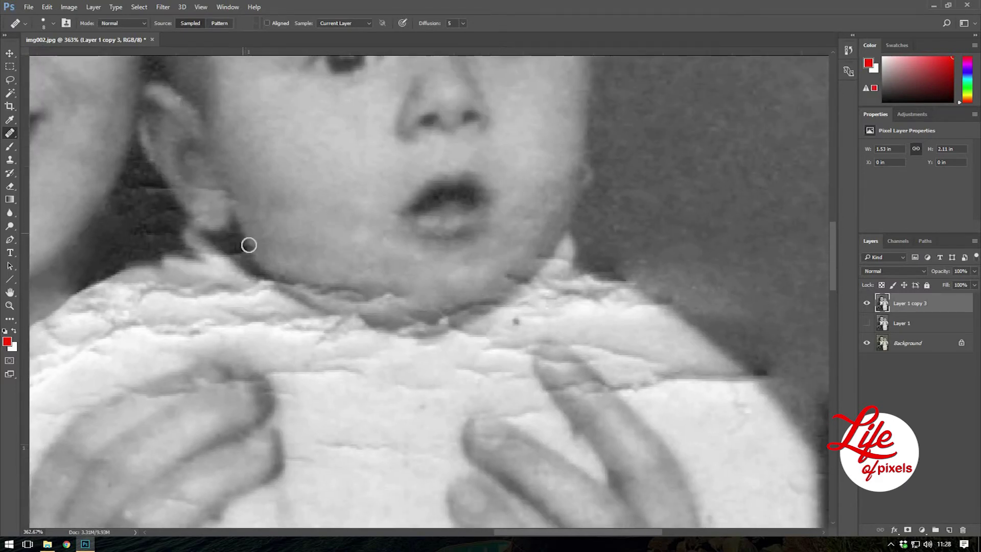
pyautogui.moveTo(314, 286); pyautogui.dragTo(407, 308)
pyautogui.hotkey('ctrl', 'j')
pyautogui.click(657, 280)
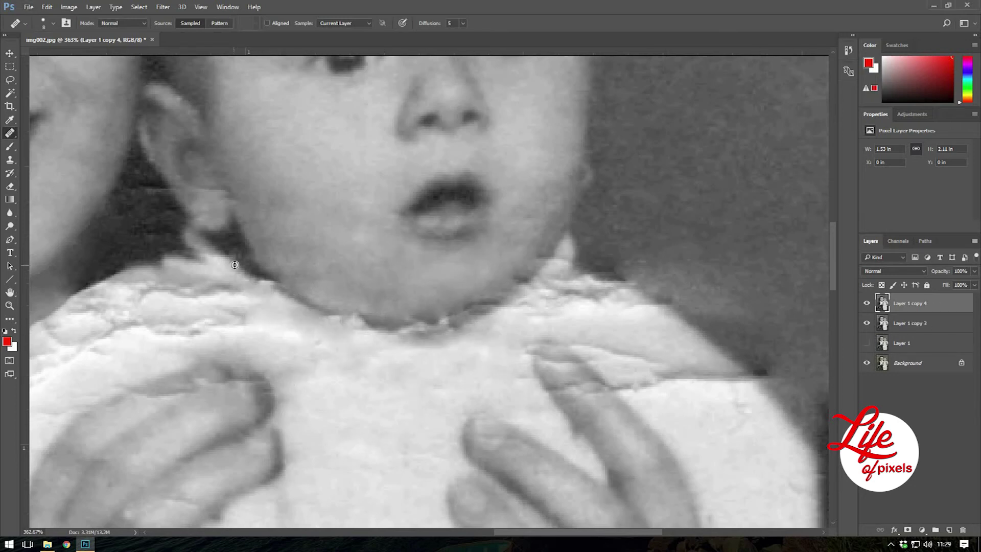
# Resize the Healing Brush and heal the crack under the baby's chin
pyautogui.hscroll(-3, 267, 280)
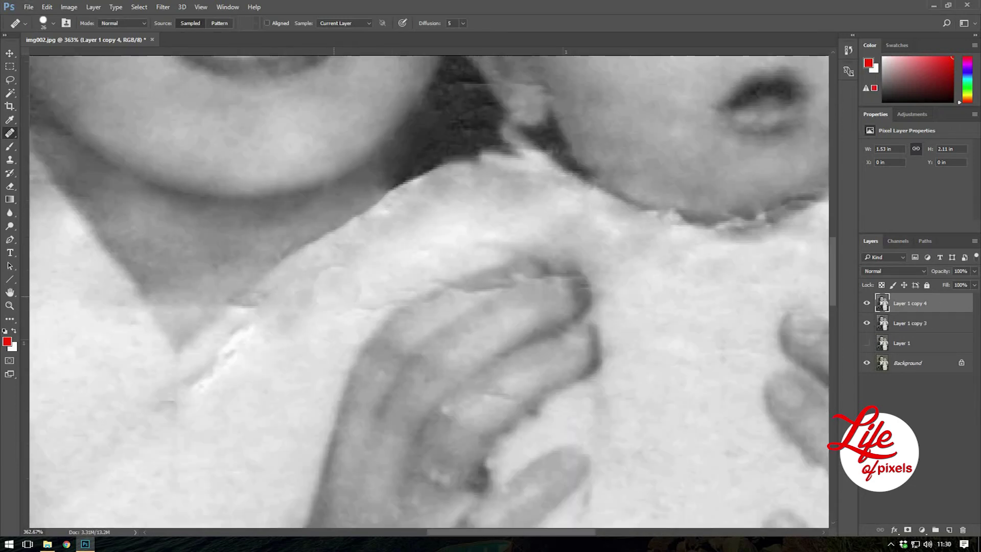
pyautogui.rightClick(376, 190)
pyautogui.press('Return')
pyautogui.scroll(-2, 445, 279)
pyautogui.click(440, 281)
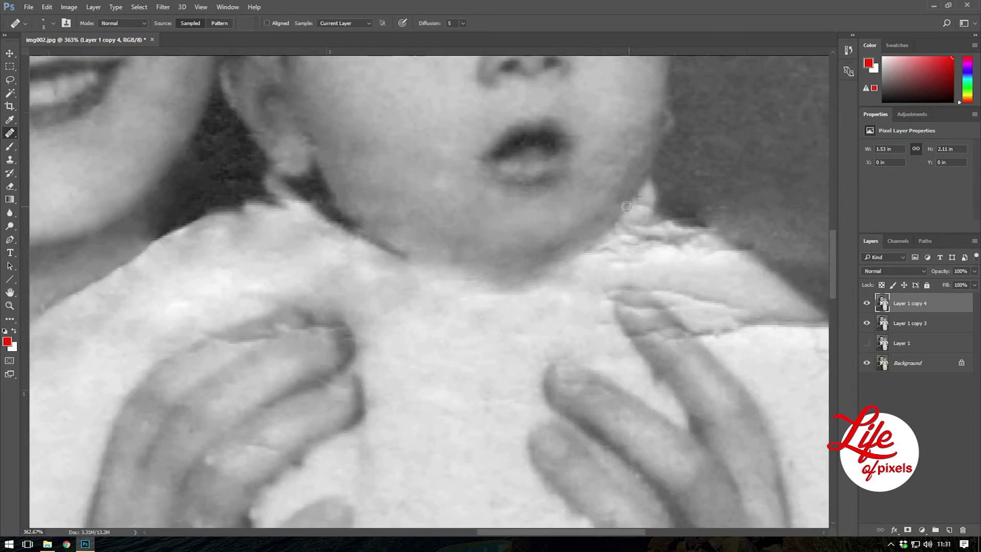
pyautogui.scroll(-3, 332, 265)
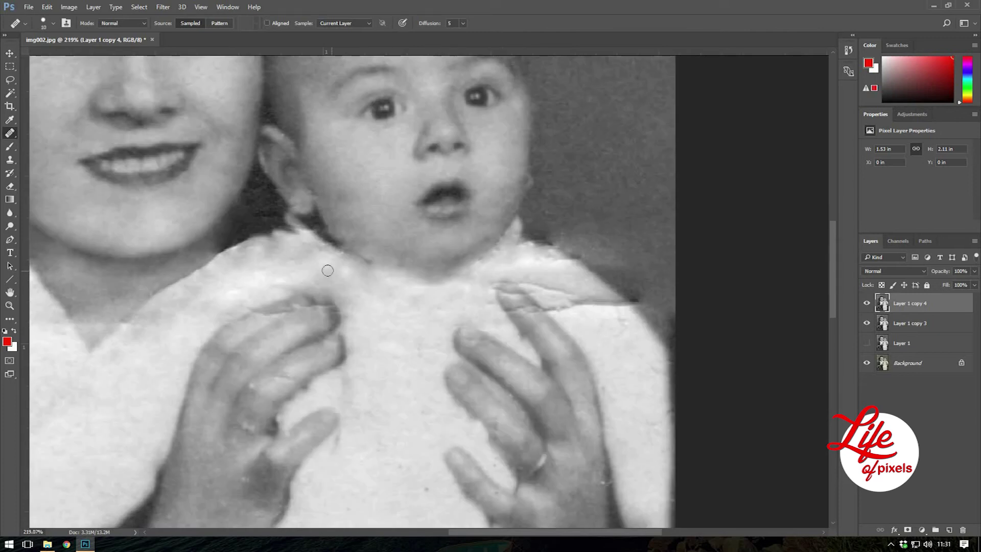
pyautogui.press('Return')
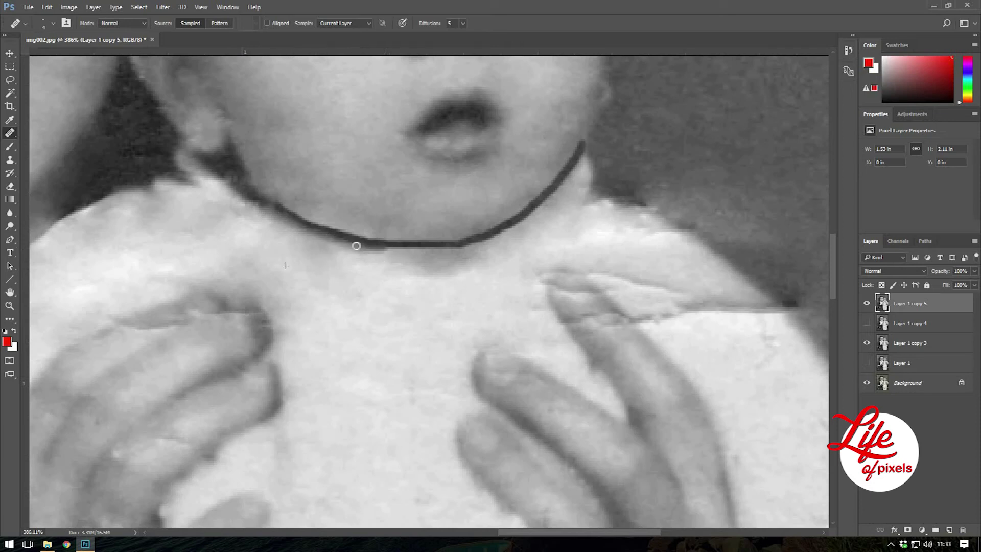
# Lighten the dark crease along the baby's neck with several strokes, then fit the photo to screen
pyautogui.moveTo(356, 246); pyautogui.dragTo(575, 166)
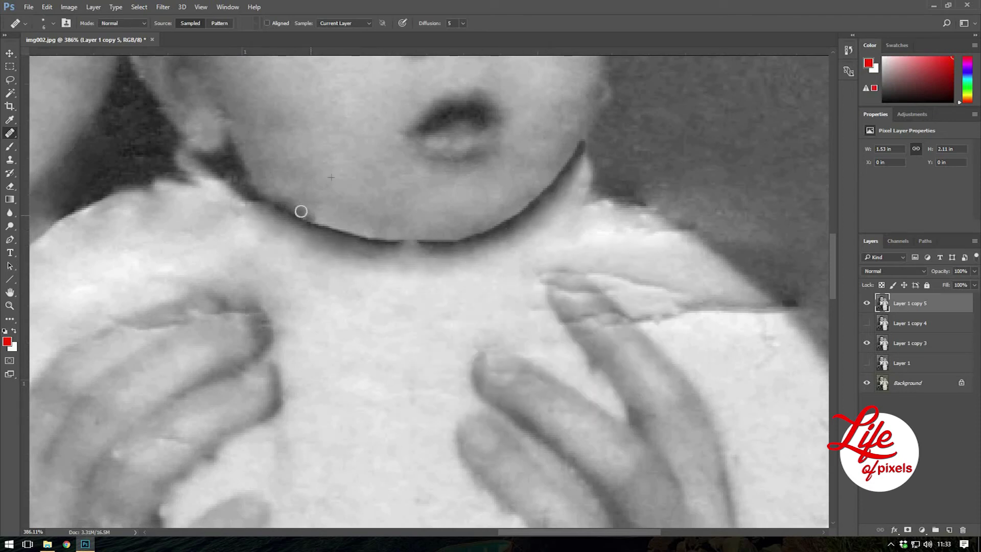
pyautogui.moveTo(301, 211); pyautogui.dragTo(391, 251)
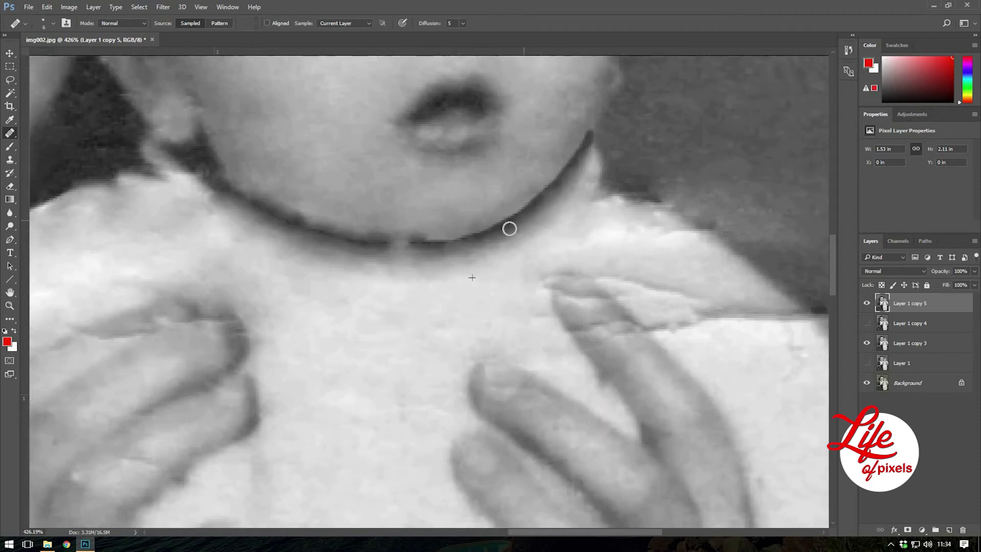
pyautogui.moveTo(508, 226); pyautogui.dragTo(512, 226)
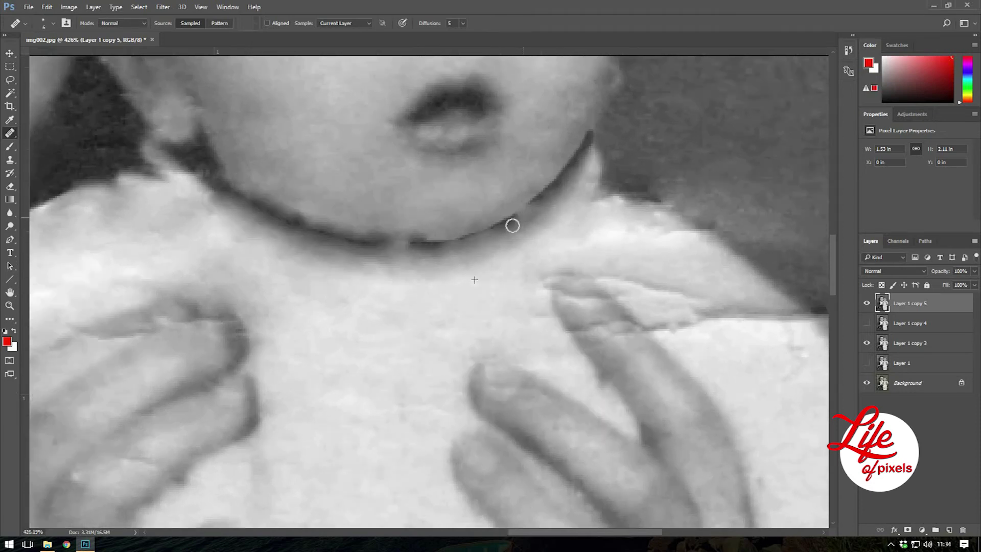
pyautogui.moveTo(581, 123); pyautogui.dragTo(526, 151)
pyautogui.moveTo(332, 236); pyautogui.dragTo(395, 211)
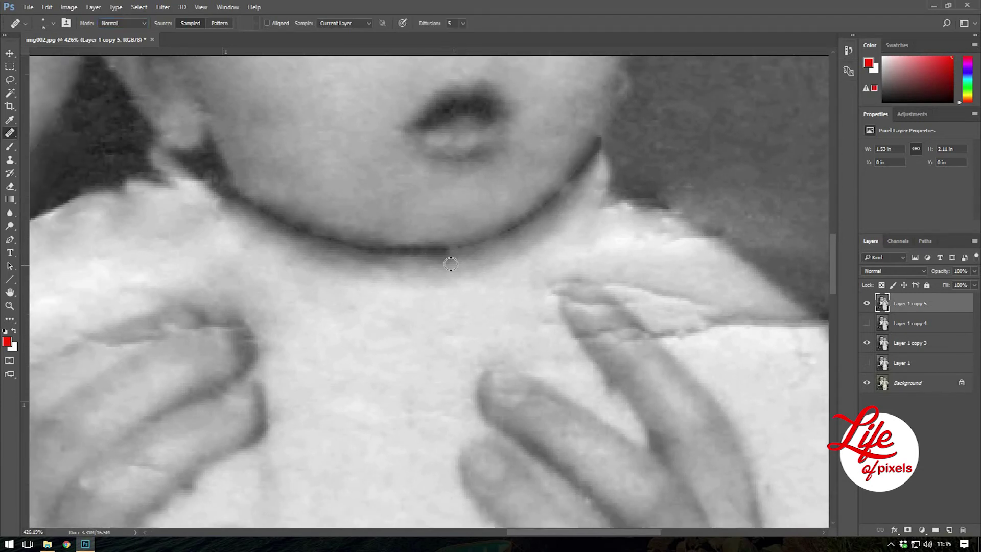
pyautogui.hotkey('ctrl', '0')
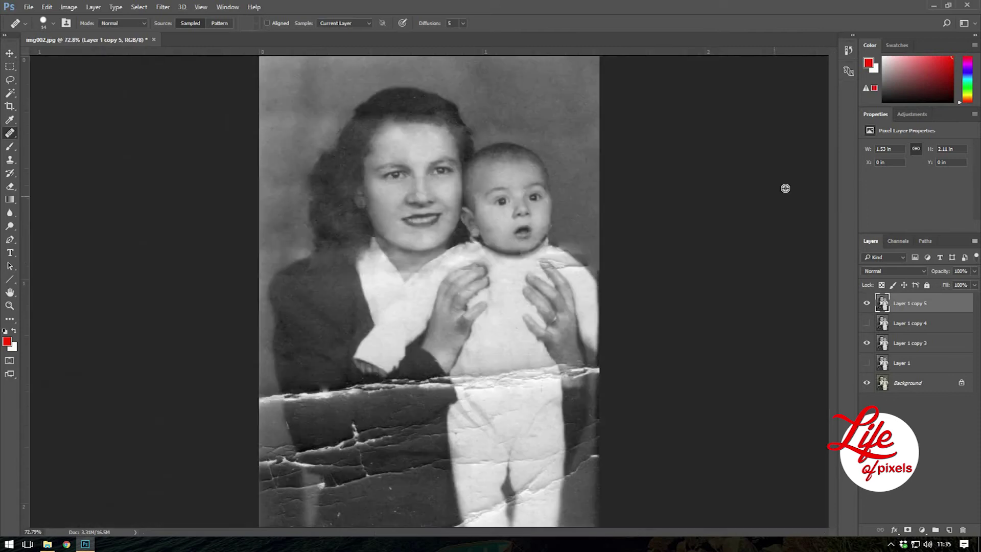
# Zoom to 100% and heal the horizontal tear across the middle of the coat
pyautogui.hotkey('ctrl', '1')
pyautogui.click(866, 323)
pyautogui.moveTo(974, 271); pyautogui.dragTo(948, 287)
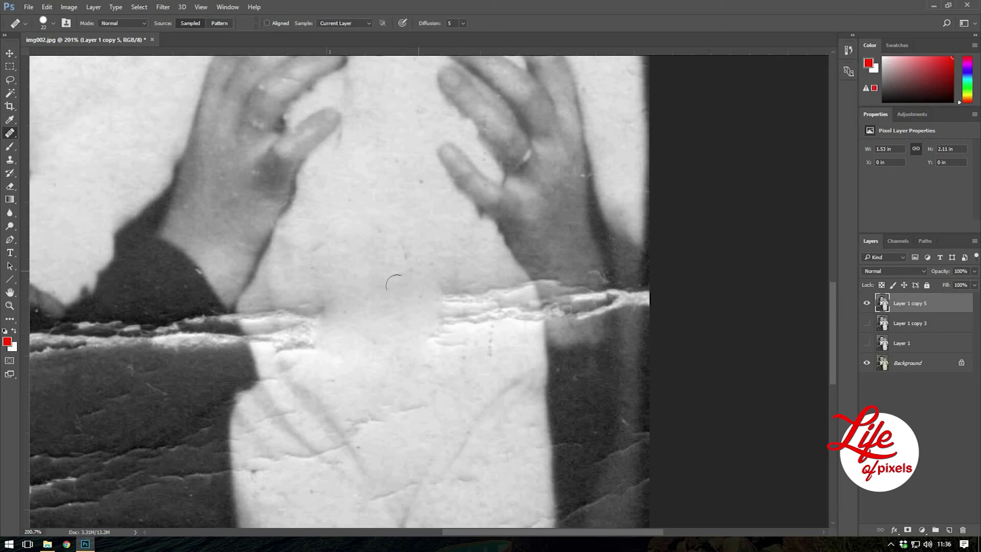
pyautogui.moveTo(511, 301)
pyautogui.mouseDown()
pyautogui.moveTo(261, 326)
pyautogui.moveTo(204, 307)
pyautogui.moveTo(143, 337)
pyautogui.moveTo(174, 343)
pyautogui.mouseUp()
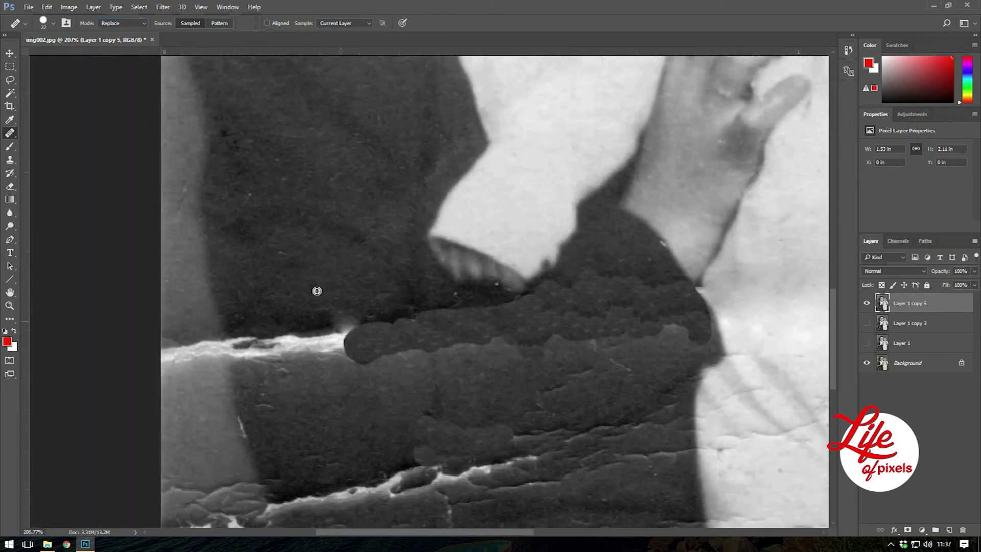
# Cover the bright tear and light blotch on the mother's dark coat with coat texture
pyautogui.keyDown('alt'); pyautogui.click(317, 291); pyautogui.keyUp('alt')
pyautogui.moveTo(353, 340)
pyautogui.mouseDown()
pyautogui.moveTo(225, 352)
pyautogui.moveTo(229, 405)
pyautogui.mouseUp()
pyautogui.hscroll(2, 265, 383)
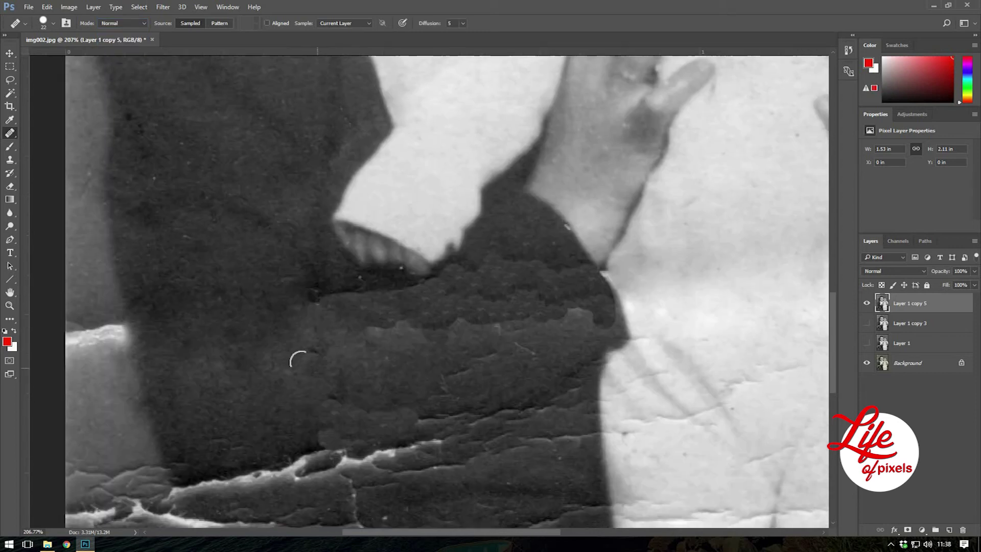
pyautogui.hscroll(2, 419, 331)
pyautogui.moveTo(480, 335); pyautogui.dragTo(495, 366)
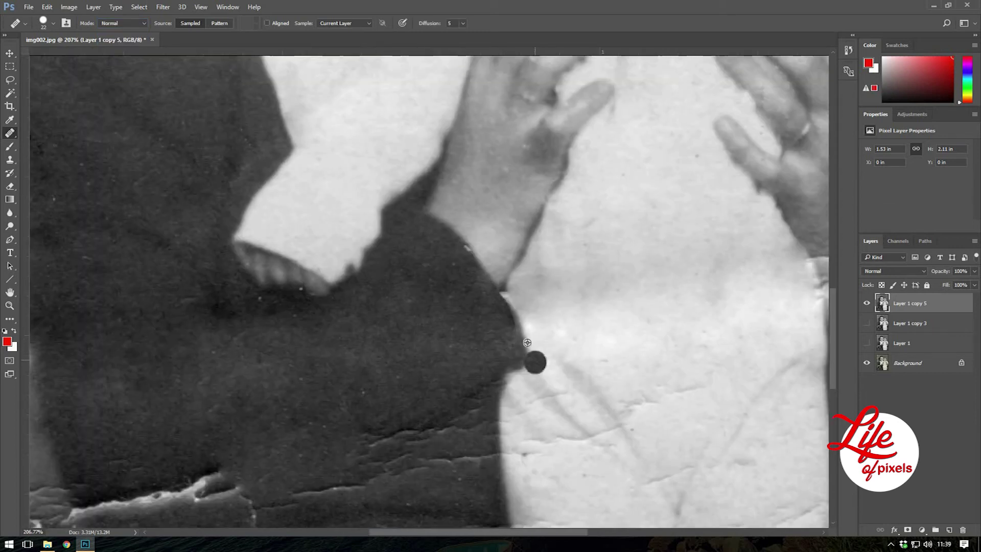
pyautogui.hscroll(2, 490, 130)
pyautogui.scroll(3, 367, 295)
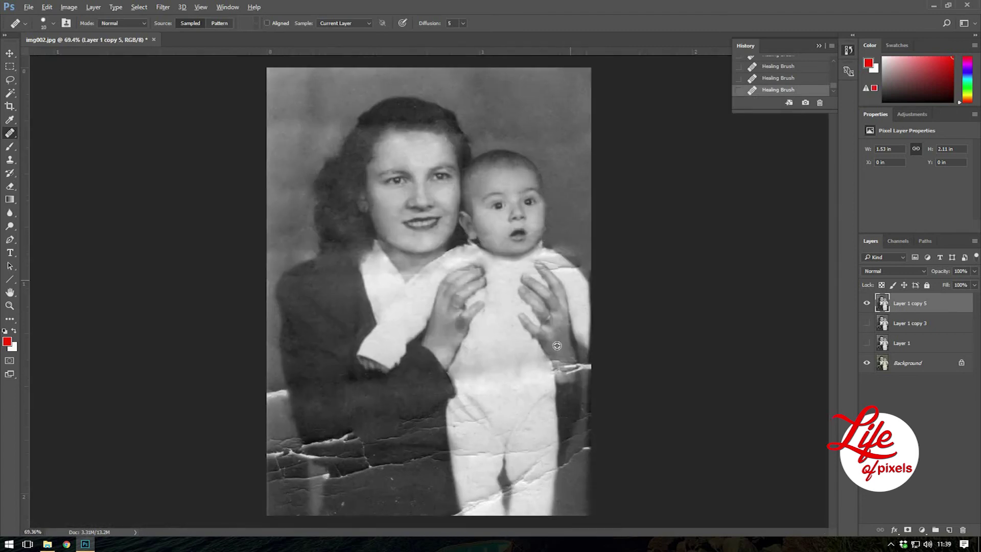
# Heal the marks on the baby's fingers
pyautogui.moveTo(367, 295); pyautogui.dragTo(504, 317)
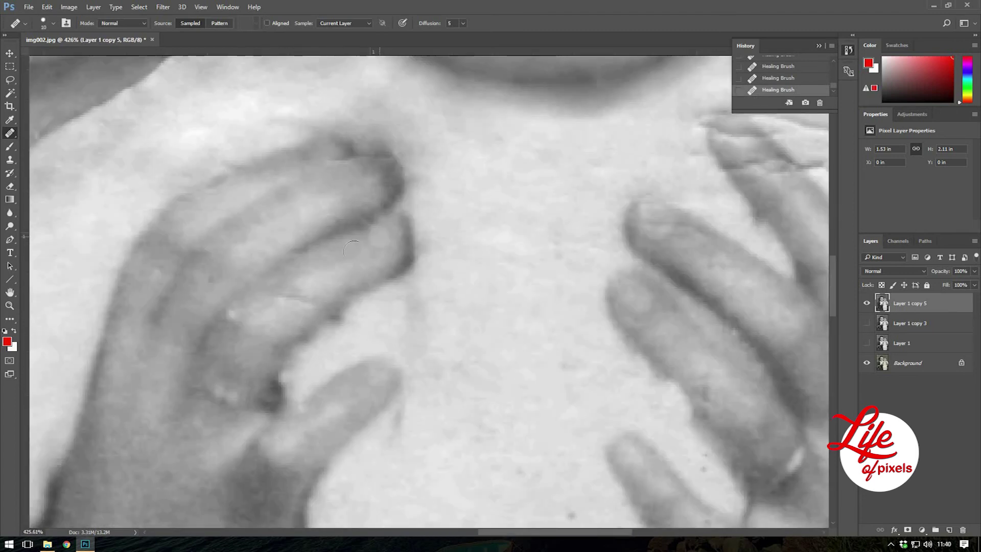
pyautogui.hscroll(2, 435, 351)
pyautogui.scroll(1, 429, 169)
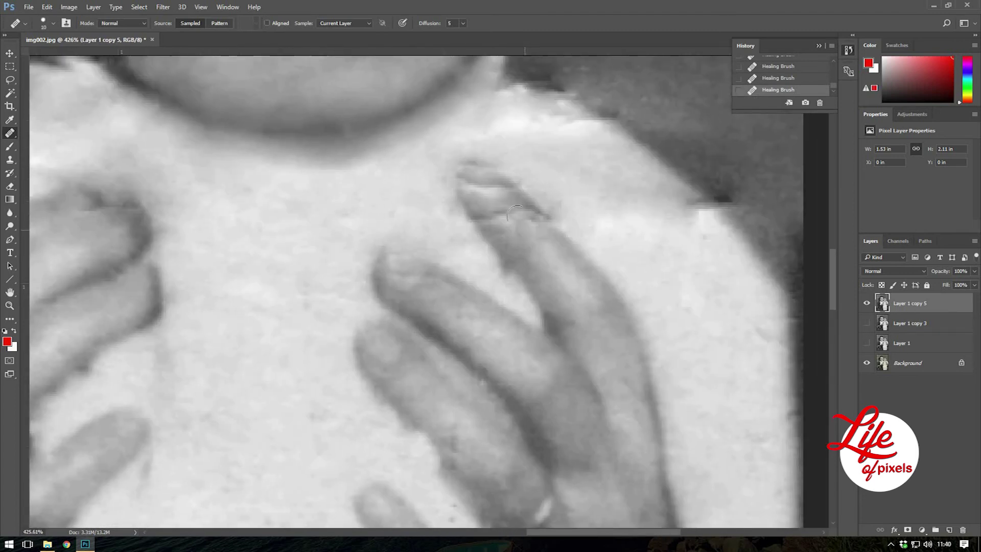
pyautogui.scroll(-2, 543, 217)
pyautogui.moveTo(543, 217); pyautogui.dragTo(566, 219)
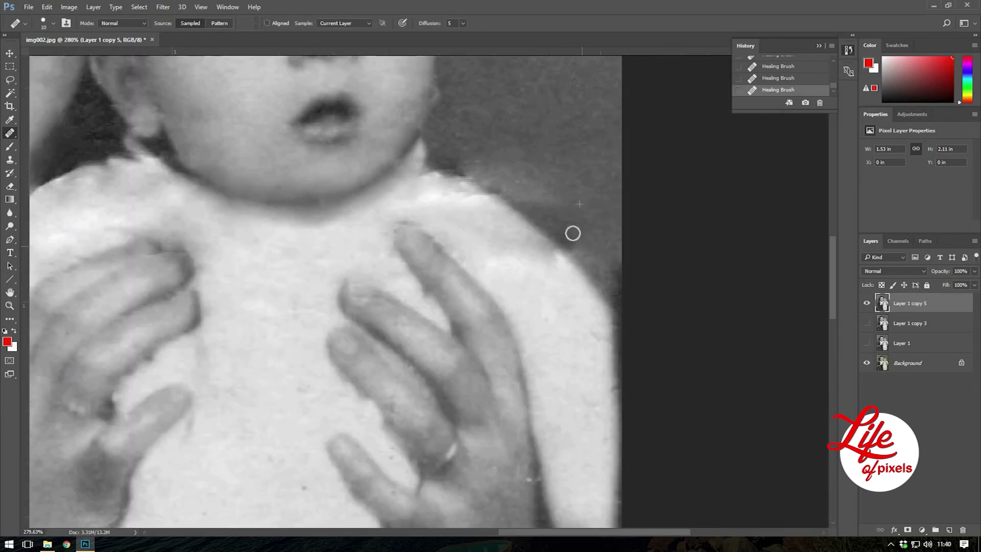
pyautogui.scroll(-3, 389, 209)
# Shrink the Healing Brush to 14 px and blend away the bright tear across the hand
pyautogui.rightClick(383, 192)
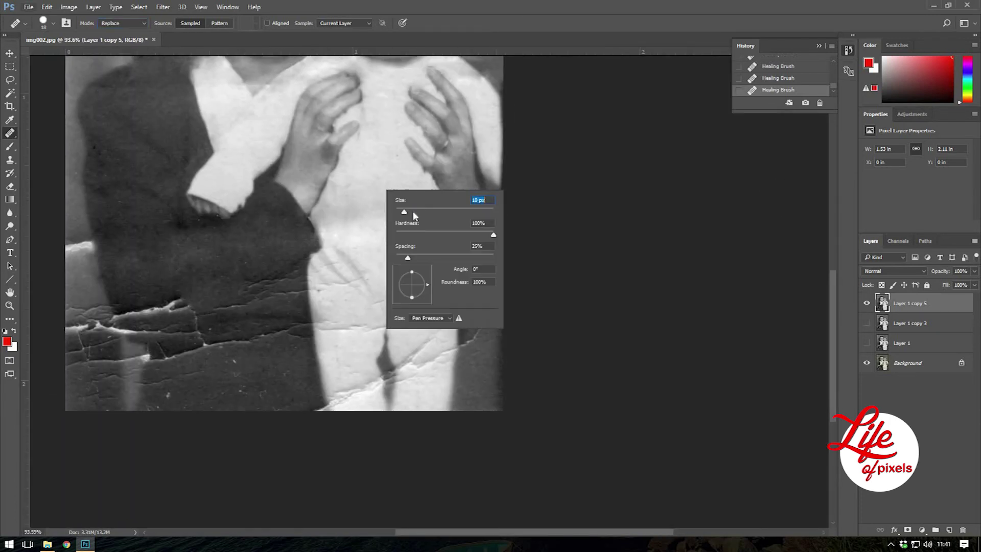
pyautogui.press('Return')
pyautogui.scroll(3, 372, 217)
pyautogui.rightClick(427, 146)
pyautogui.press('Return')
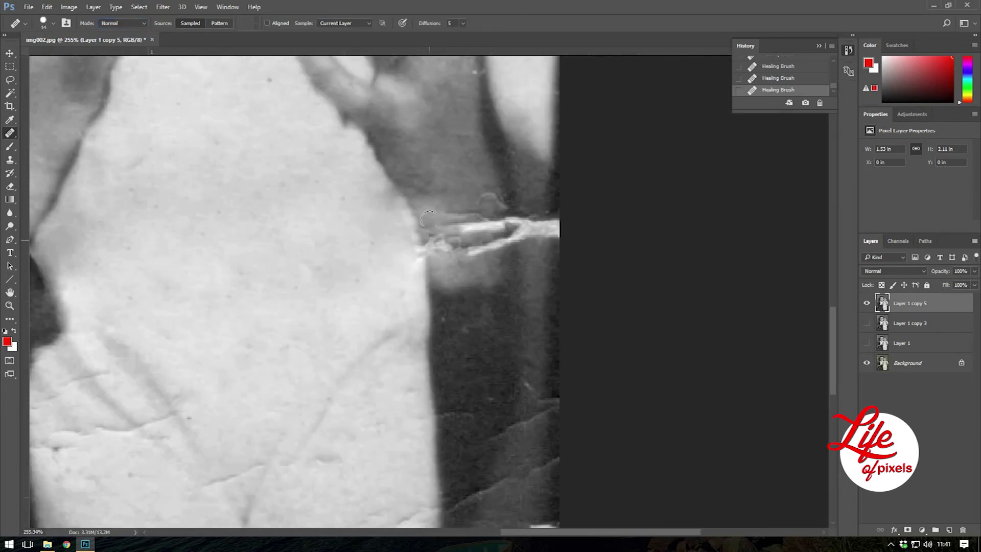
pyautogui.moveTo(498, 240); pyautogui.dragTo(447, 253)
pyautogui.scroll(-3, 513, 224)
pyautogui.scroll(2, 480, 269)
pyautogui.scroll(2, 405, 449)
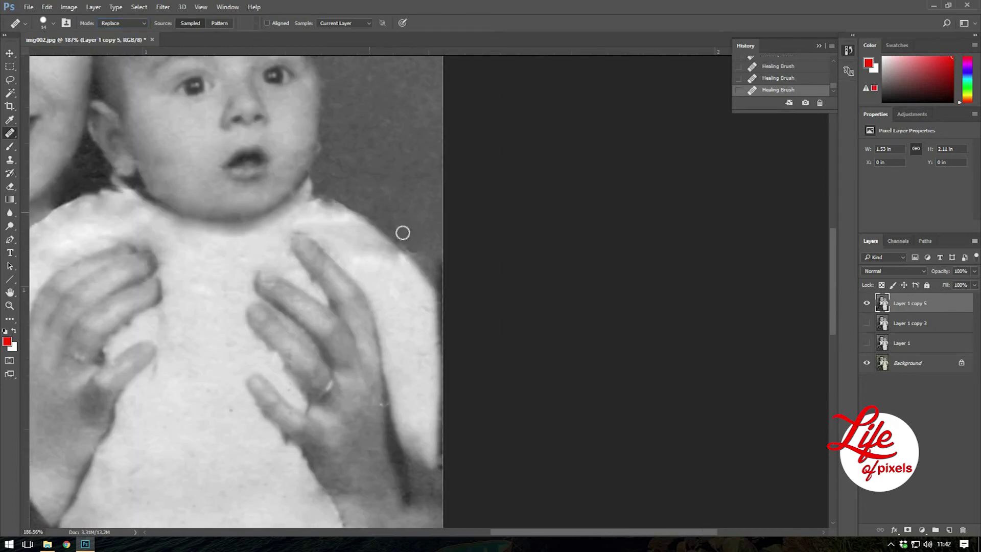
pyautogui.scroll(-2, 425, 323)
pyautogui.scroll(-3, 404, 257)
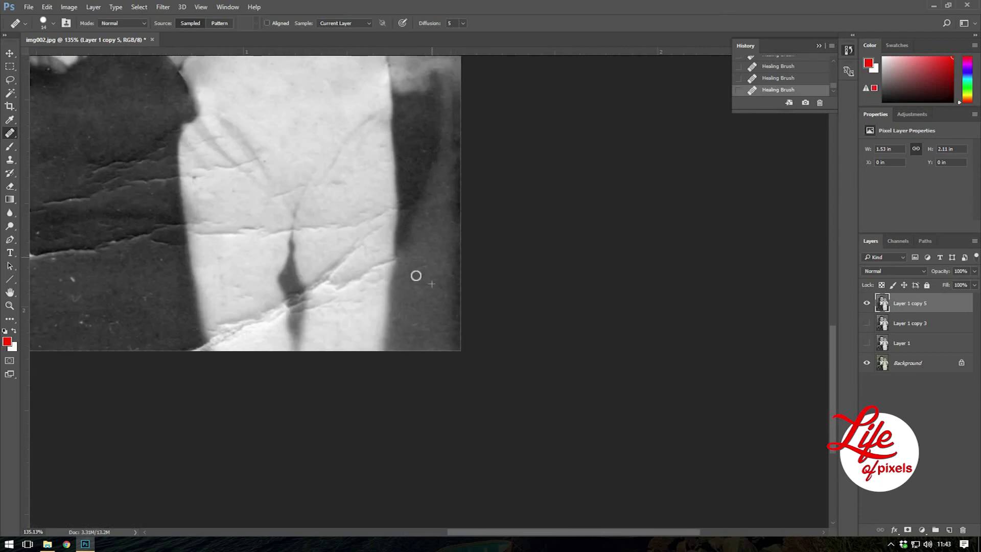
# Adjust the Healing Brush size while moving around the baby's legs
pyautogui.press(']')
pyautogui.press(']')
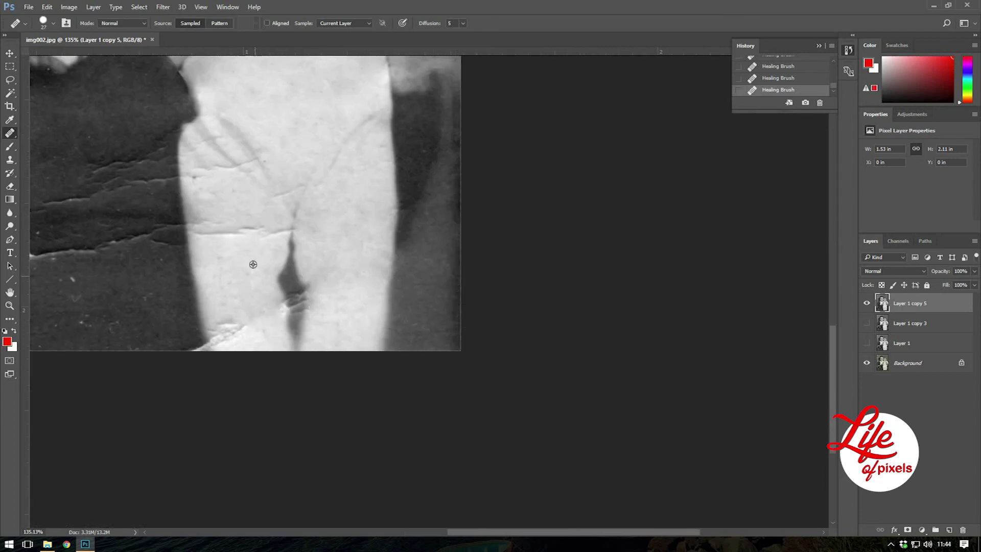
pyautogui.hscroll(-4, 225, 271)
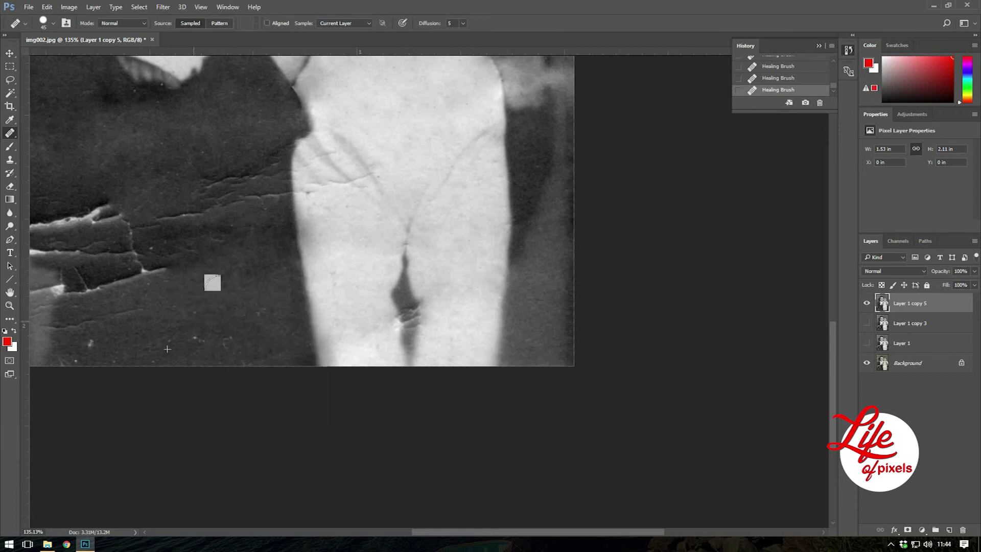
pyautogui.rightClick(286, 230)
pyautogui.scroll(1, 354, 239)
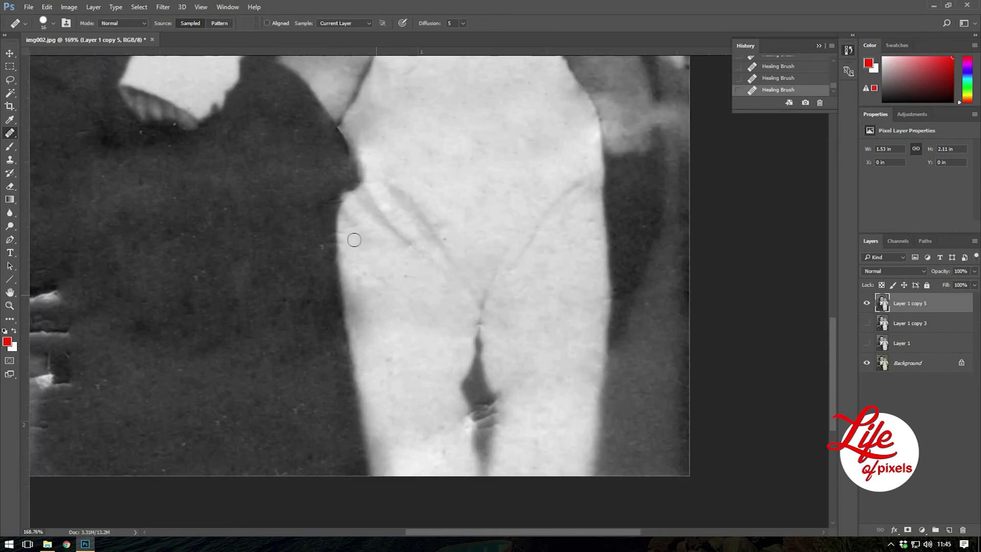
pyautogui.scroll(-2, 306, 202)
pyautogui.scroll(-3, 306, 202)
pyautogui.scroll(5, 407, 208)
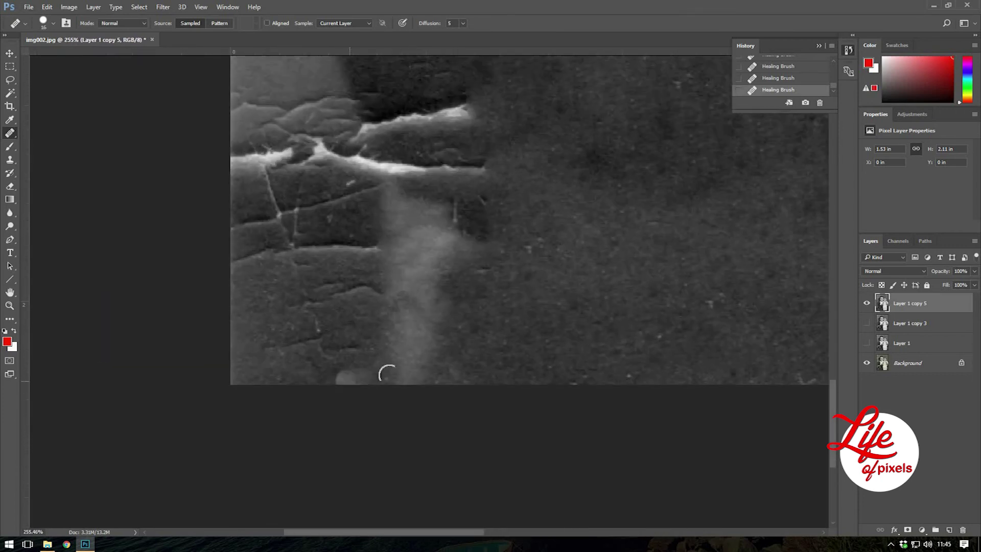
pyautogui.press(']')
pyautogui.press(']')
pyautogui.scroll(-2, 389, 331)
pyautogui.hscroll(5, 392, 357)
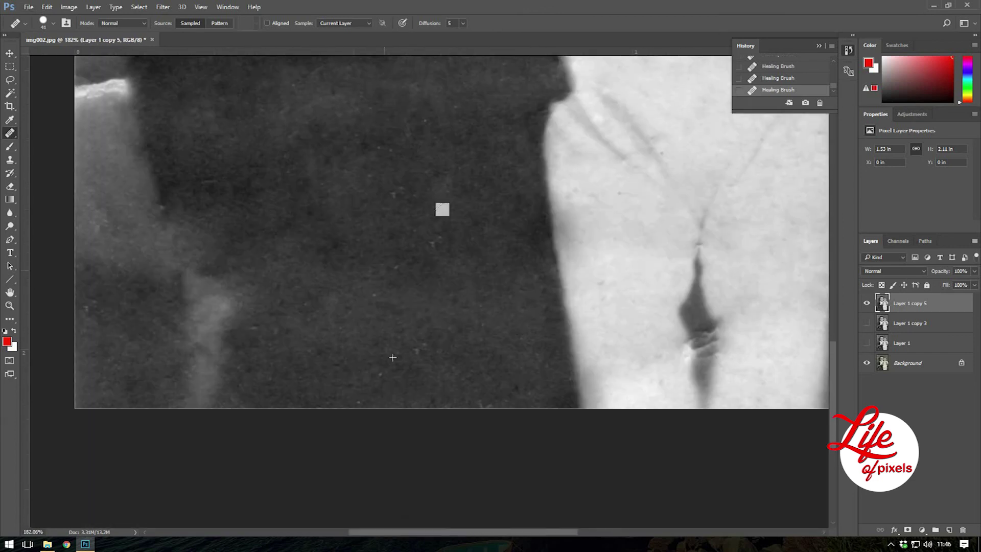
pyautogui.scroll(2, 317, 230)
# Set the healing mode to Replace and the brush size to 39 px
pyautogui.rightClick(415, 143)
pyautogui.click(122, 23)
pyautogui.click(117, 39)
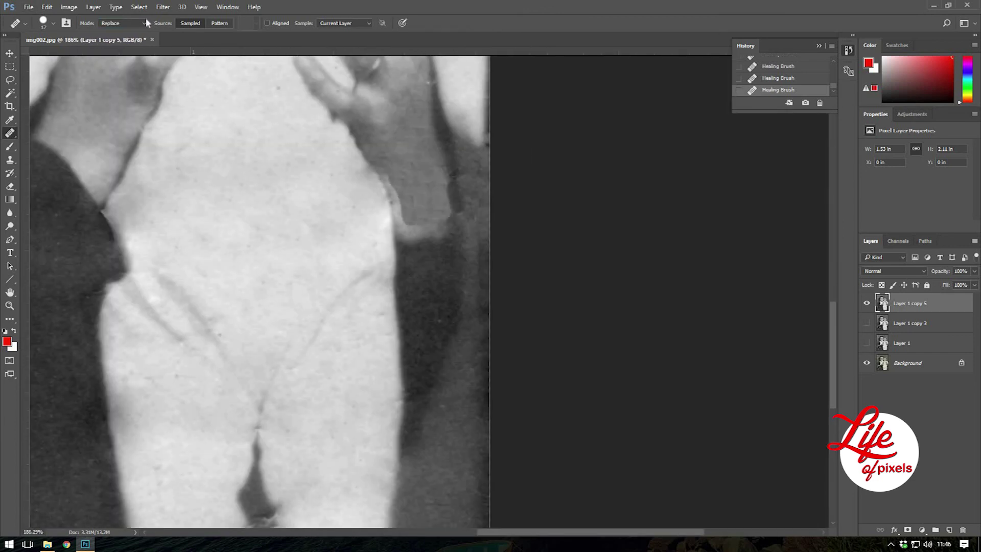
pyautogui.scroll(-2, 459, 448)
pyautogui.scroll(-2, 459, 448)
pyautogui.scroll(-1, 459, 448)
pyautogui.scroll(5, 307, 358)
pyautogui.rightClick(298, 338)
pyautogui.press('Return')
# Fit the whole photo on screen to review the repaired portrait
pyautogui.hotkey('ctrl', '0')
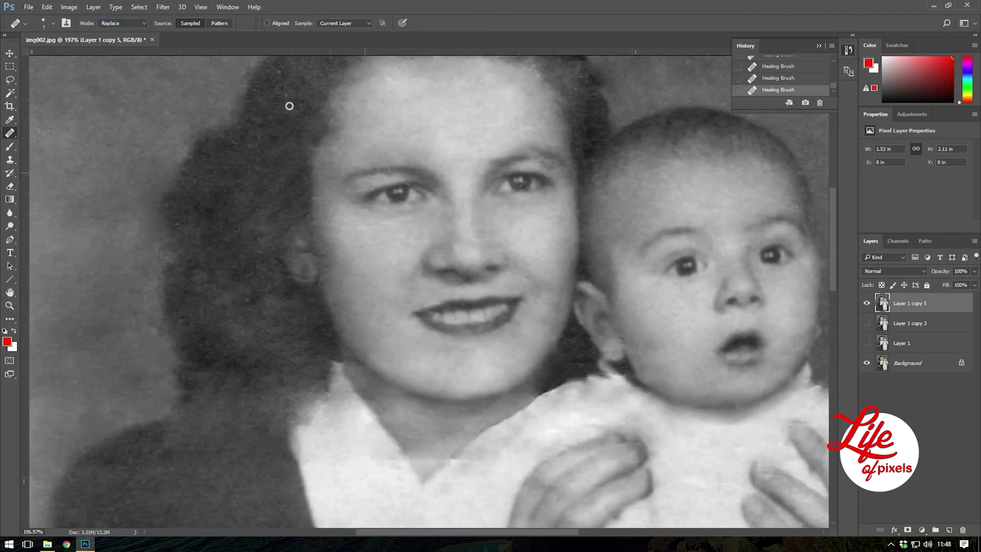
pyautogui.scroll(-5, 403, 148)
pyautogui.scroll(2, 623, 225)
pyautogui.scroll(3, 283, 233)
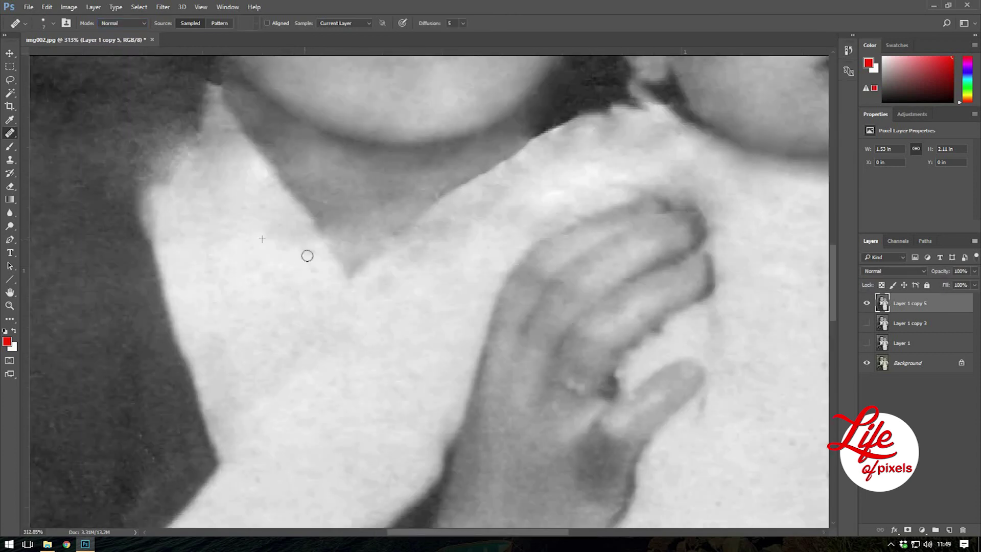
pyautogui.scroll(2, 459, 222)
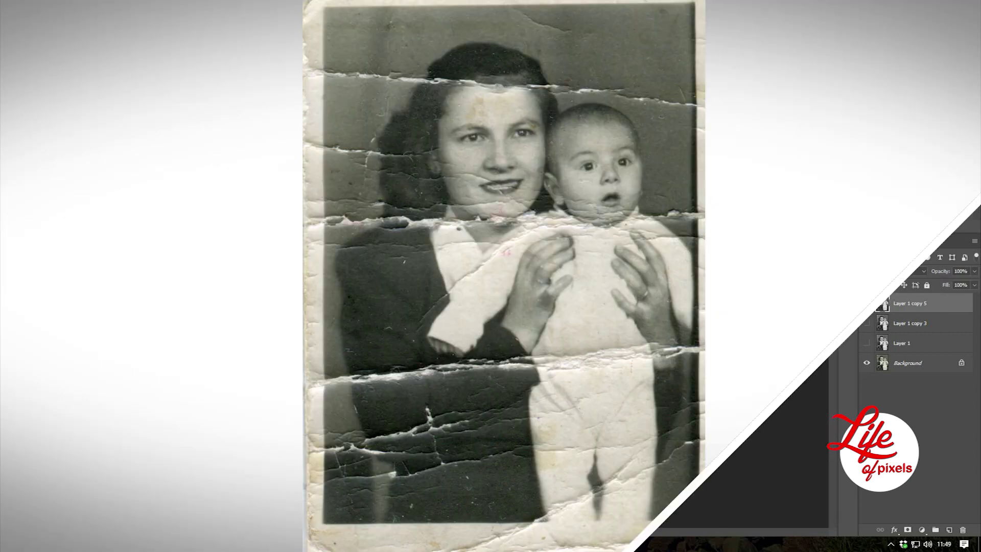